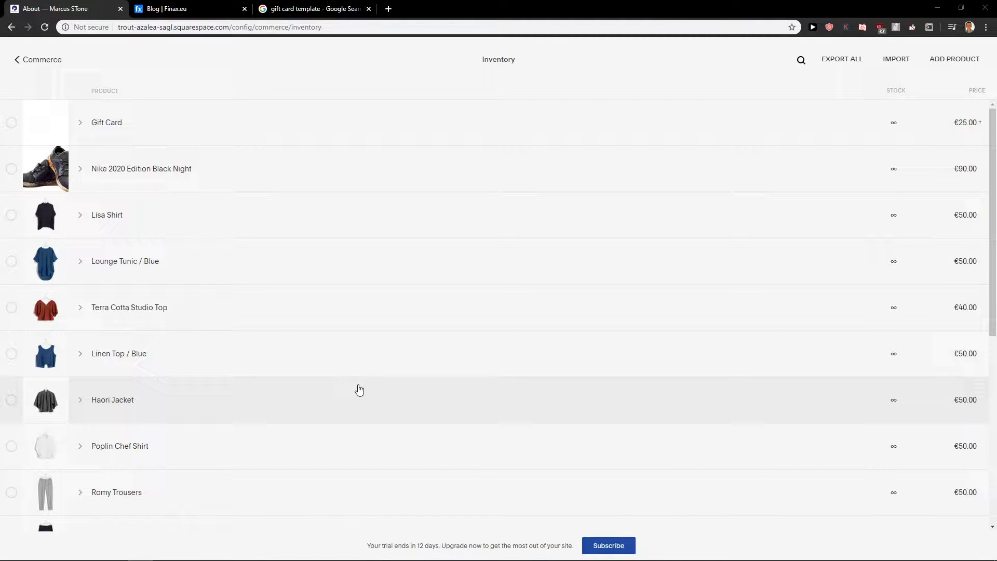
scroll(327, 393, "down", 2)
scroll(327, 393, "up", 1)
scroll(327, 394, "down", 8)
- Leave the Inventory page and return to the Commerce menu
left_click(17, 60)
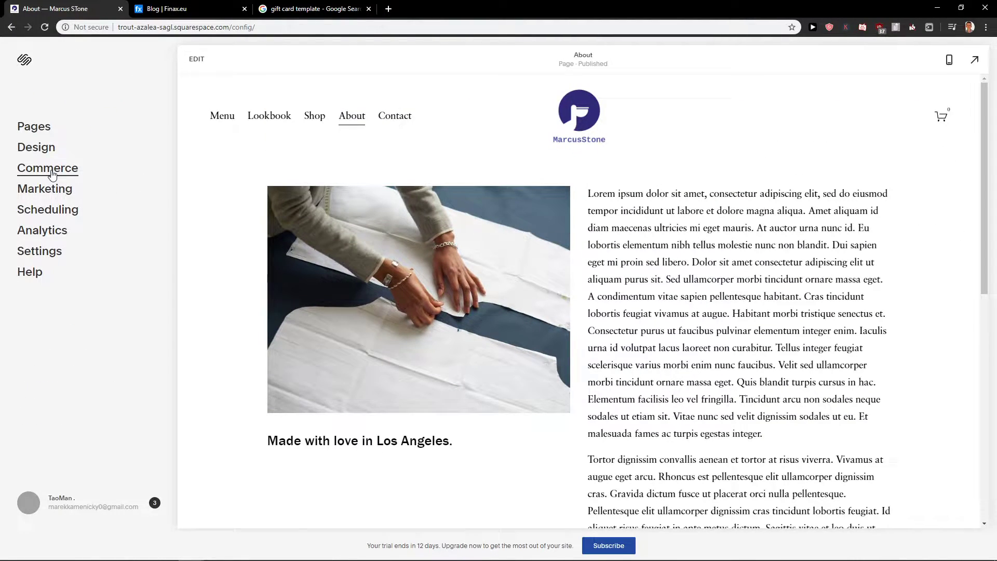
- Reopen Commerce inventory and dismiss the Premium Feature notice
left_click(43, 168)
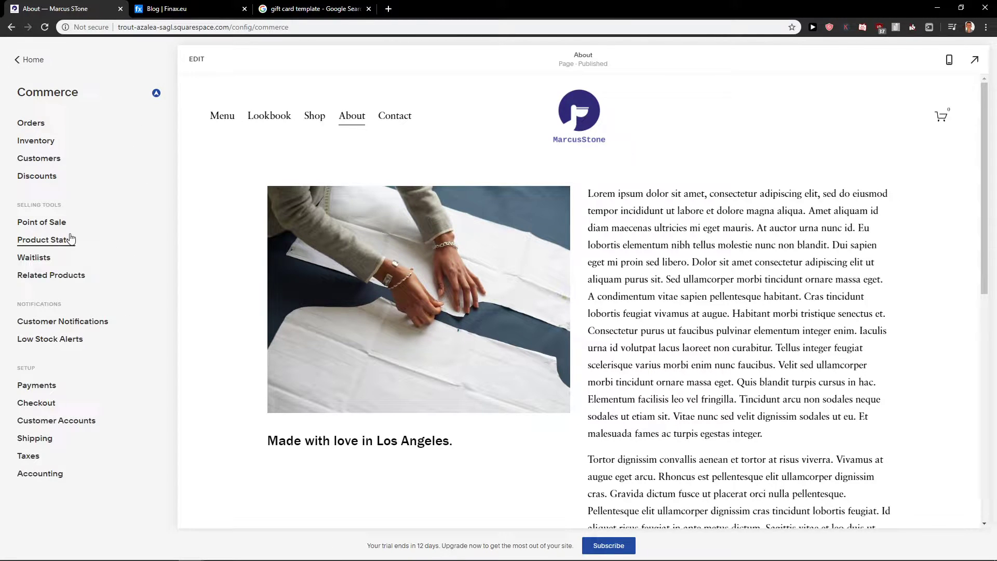
left_click(36, 141)
left_click(495, 348)
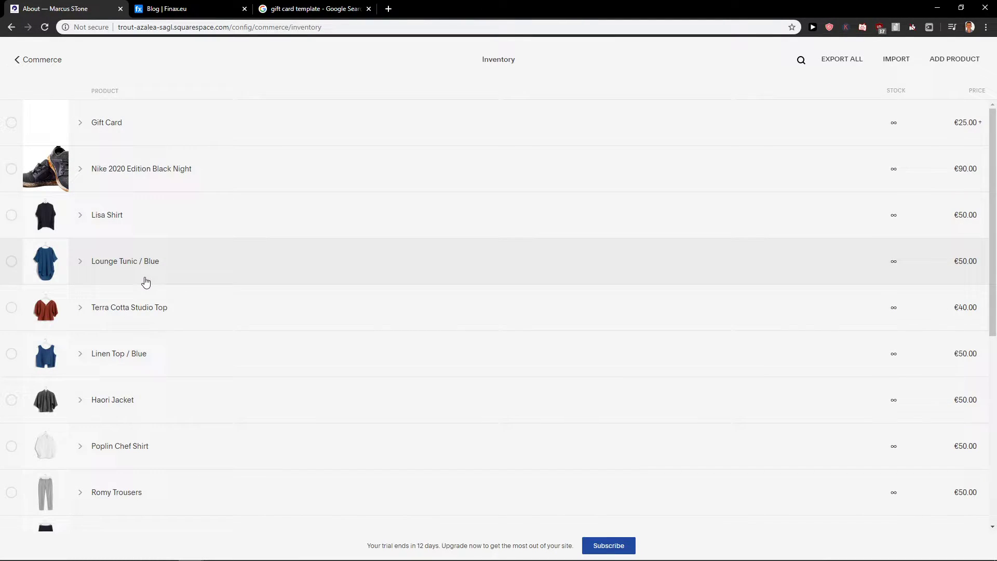
- Open Nike 2020 Edition Black Night in the Edit Physical Product window
left_click(156, 168)
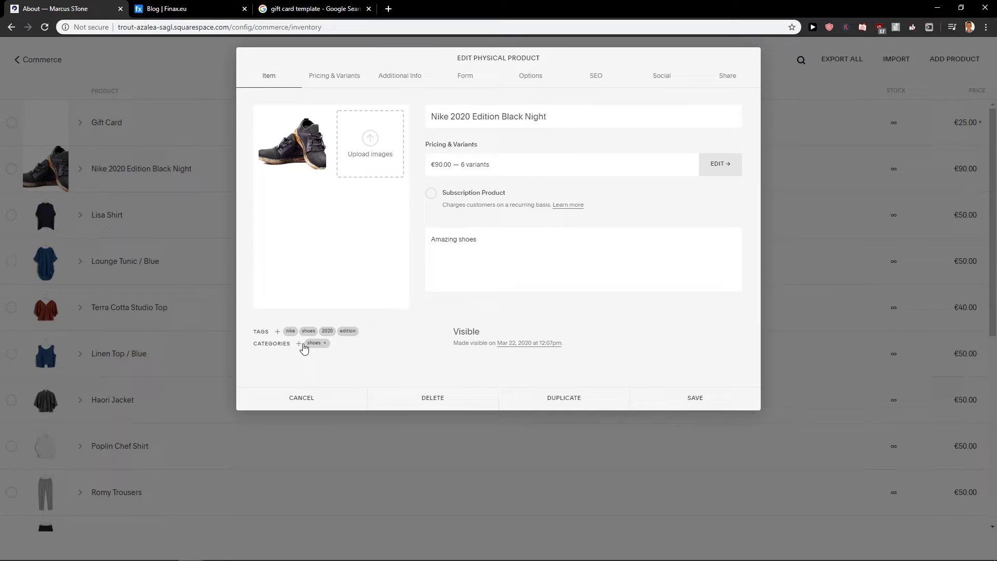
- Create a new product category named 'Nike Shoes'
left_click(300, 344)
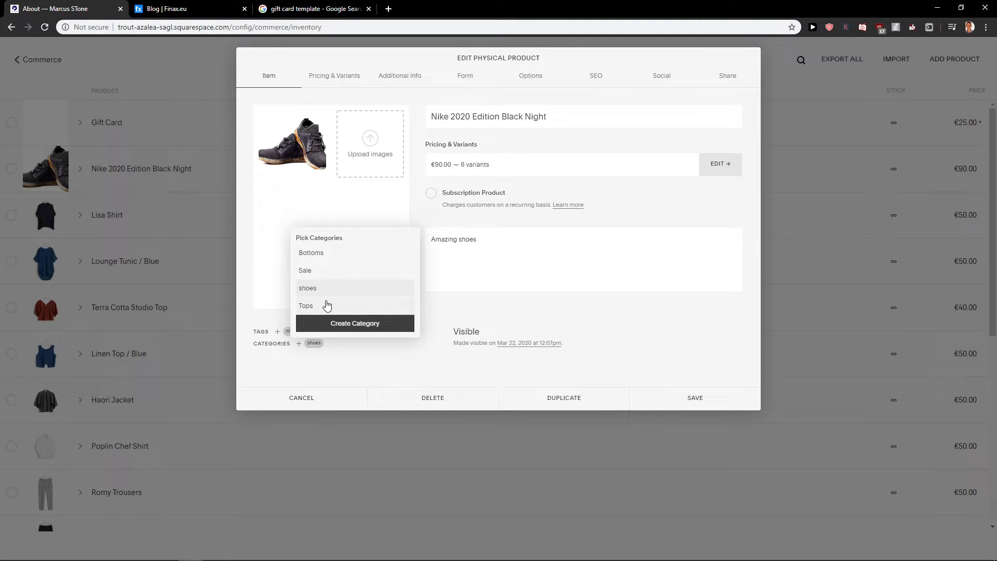
left_click(348, 328)
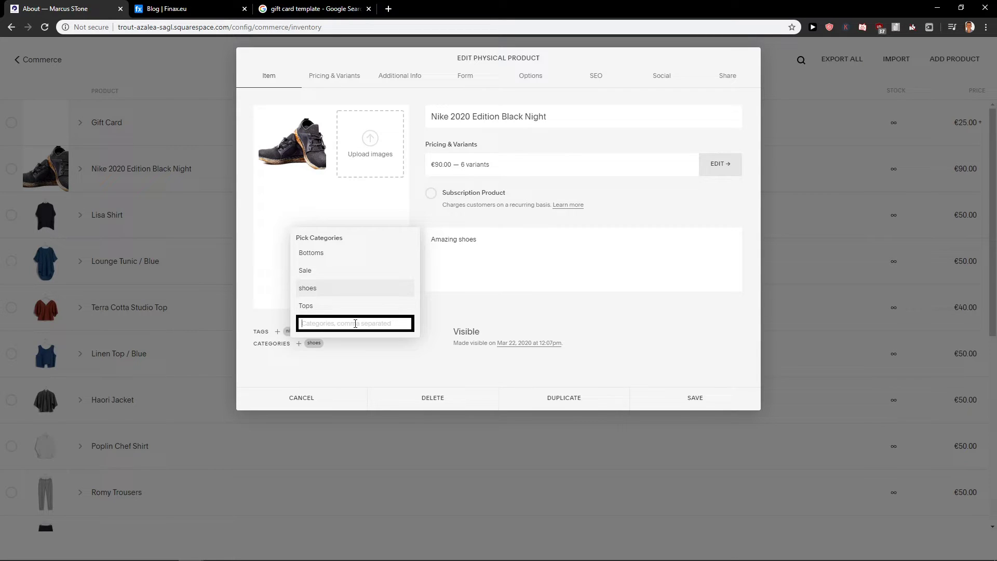
type("Nike Shoes")
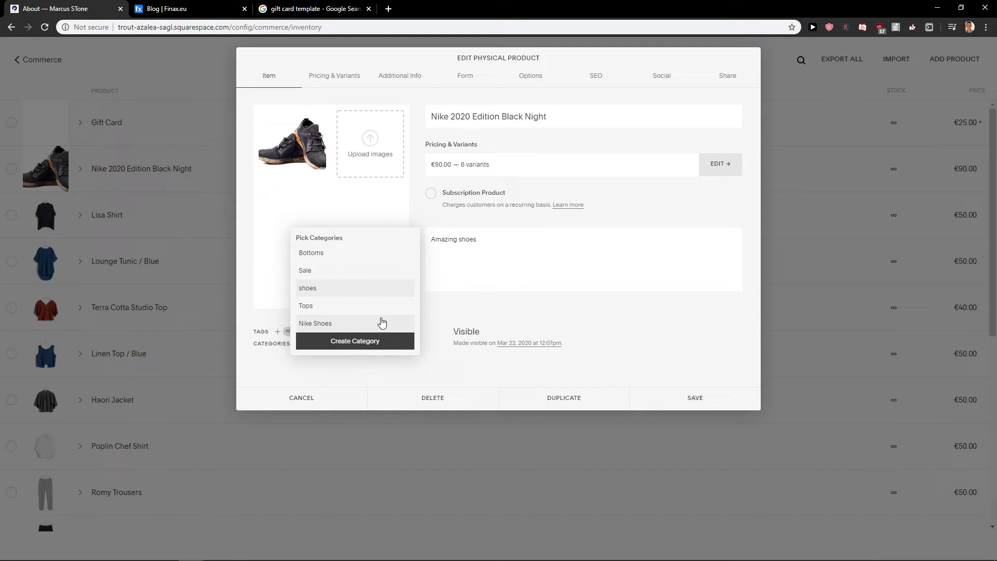
left_click(388, 363)
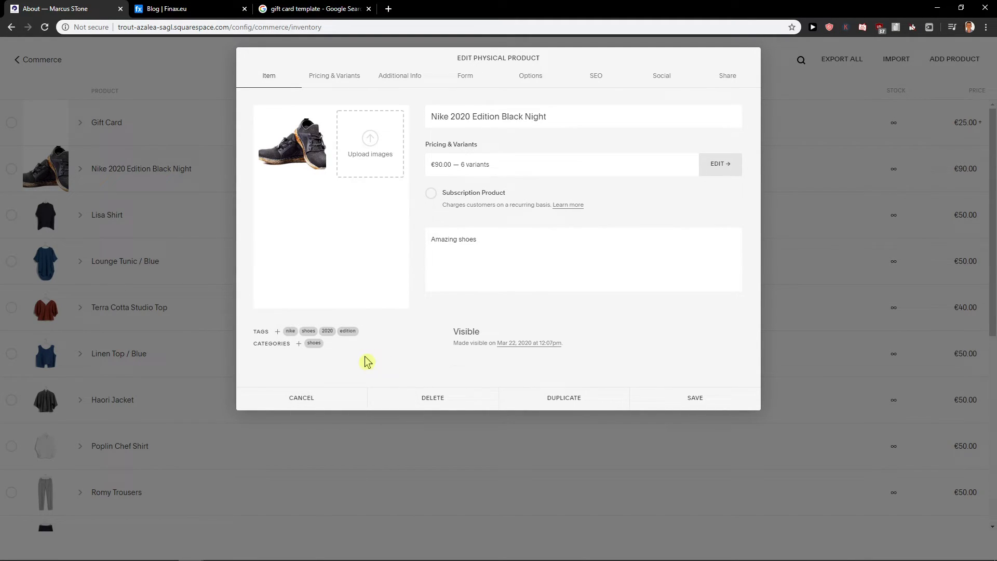
- Assign the Nike Shoes category to the product alongside shoes
left_click(299, 344)
left_click(327, 327)
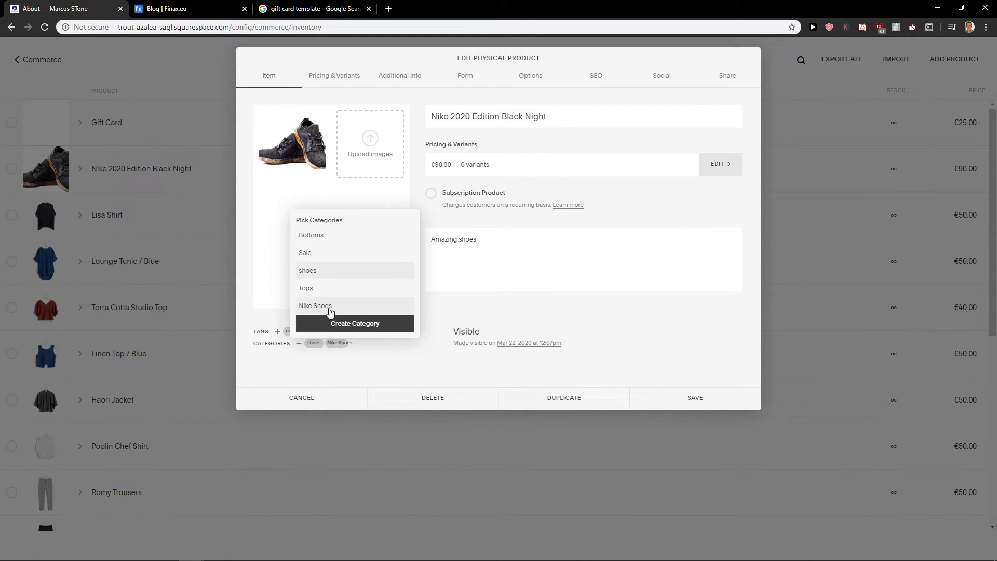
left_click(386, 374)
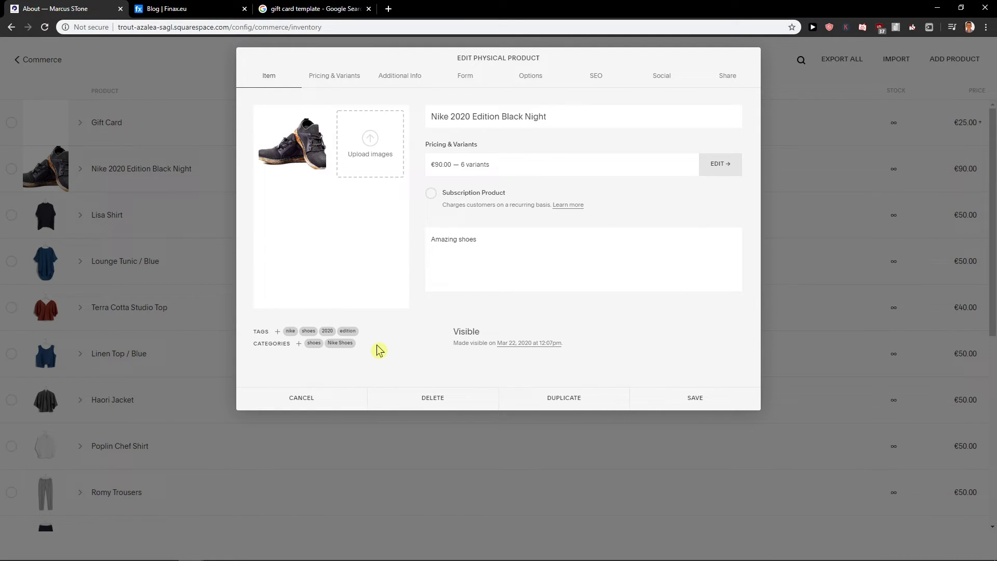